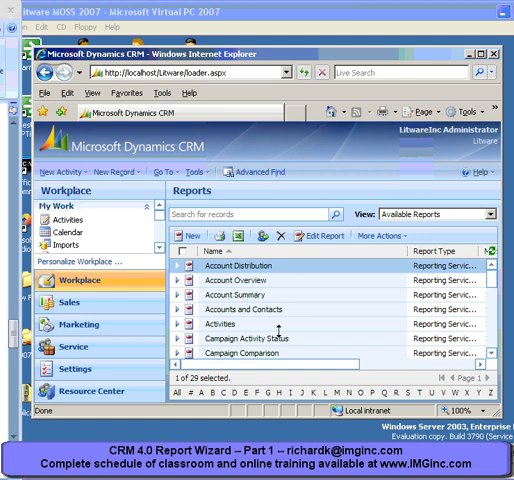
# Step: Bring the CRM window forward and open the Reports list from the Workplace pane
pyautogui.click(251, 12)
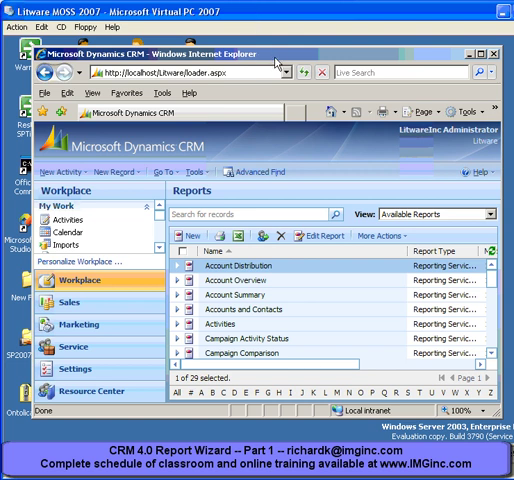
pyautogui.moveTo(276, 60); pyautogui.dragTo(272, 63)
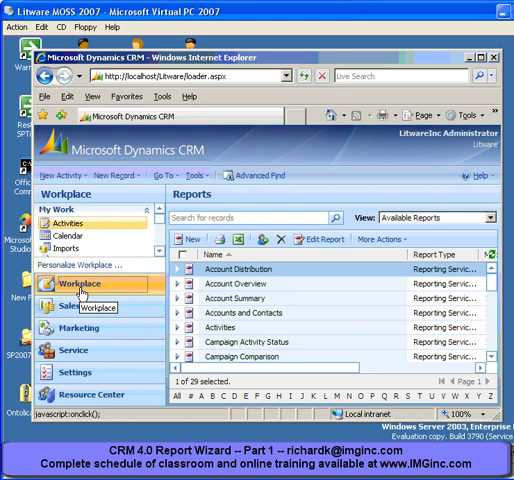
pyautogui.click(158, 252)
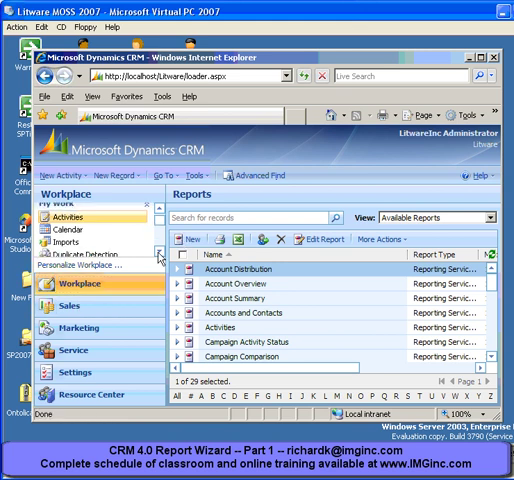
pyautogui.click(158, 254)
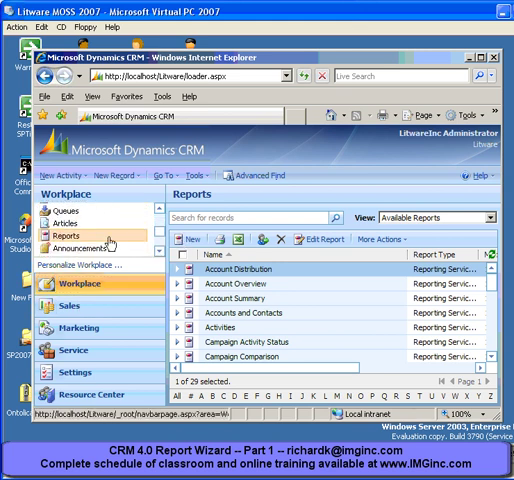
pyautogui.click(70, 236)
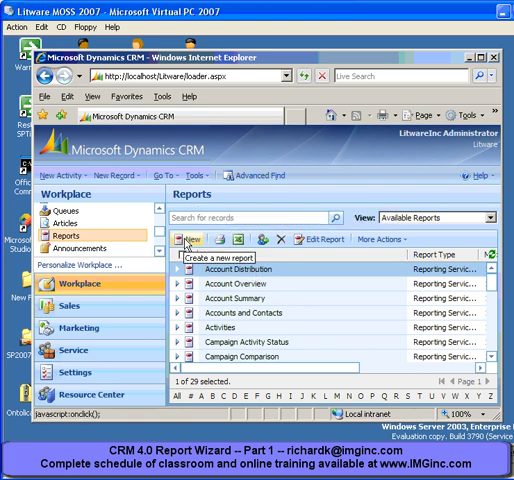
# Step: Start a new report in the Report Wizard using 'Start a new report' and reach Report Properties
pyautogui.click(186, 240)
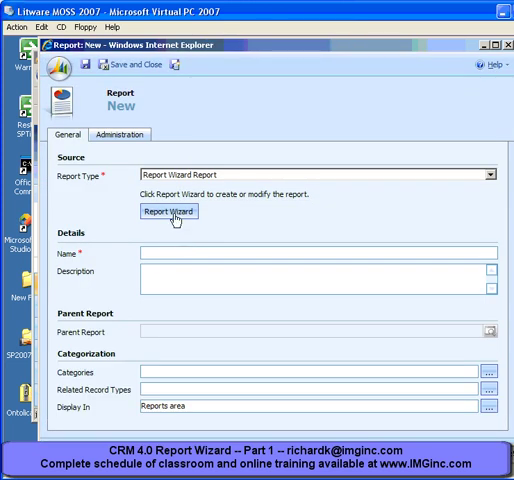
pyautogui.click(169, 212)
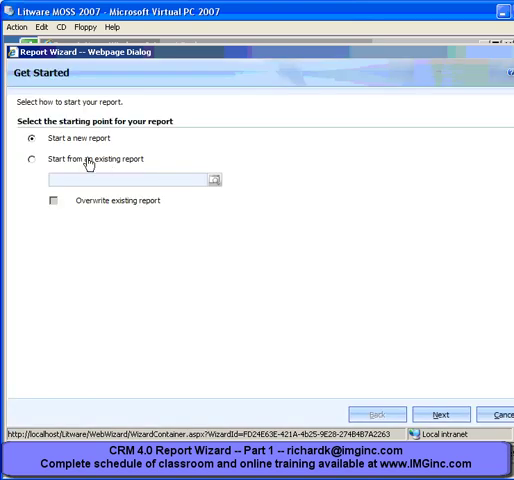
pyautogui.click(31, 138)
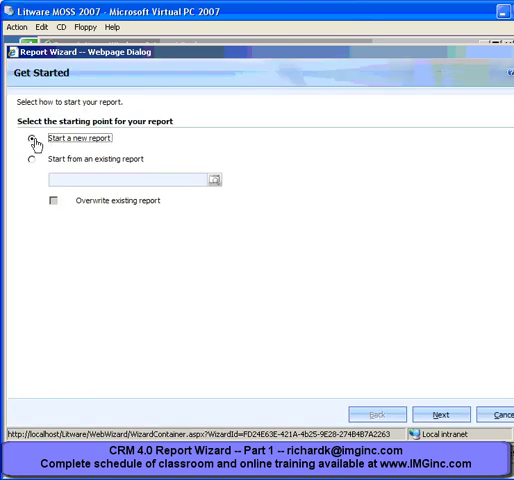
pyautogui.click(441, 415)
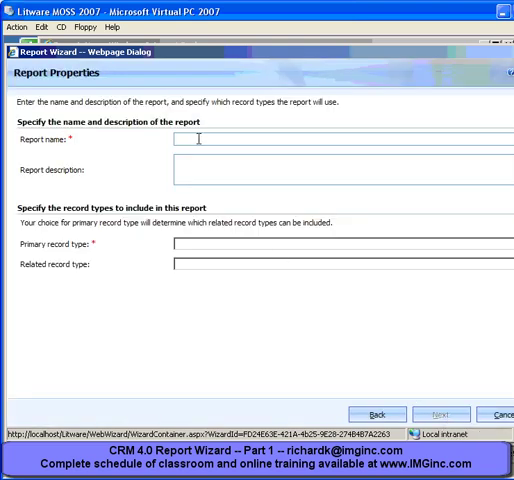
pyautogui.write('Opportunities ')
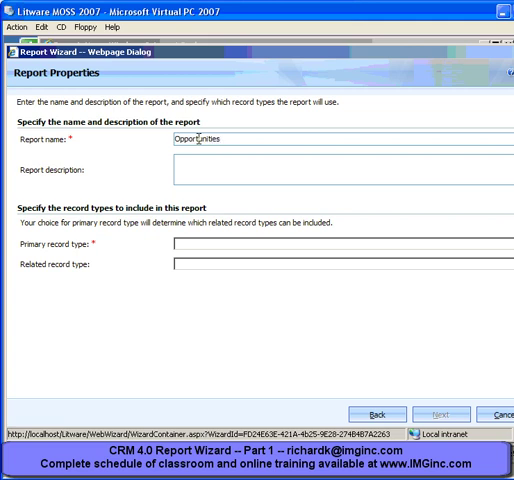
pyautogui.write('by Sales Rep')
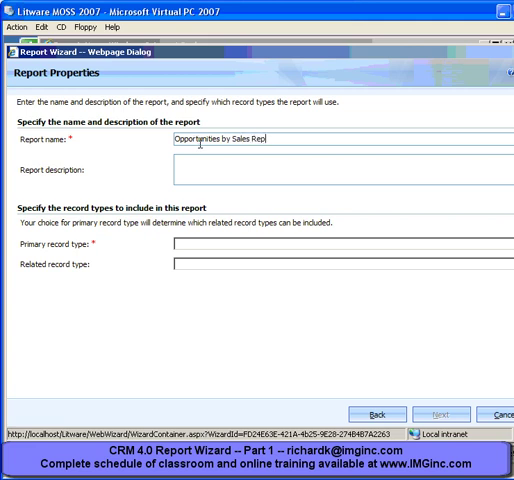
# Step: Name the report 'Opportunities by Sales Rep' with Users primary and Opportunities (Owner) related types
pyautogui.click(207, 170)
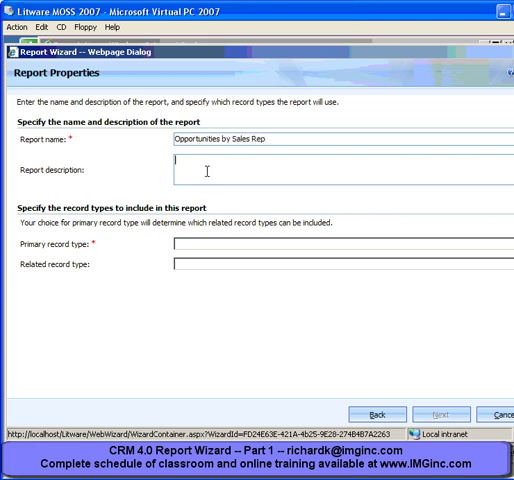
pyautogui.click(228, 245)
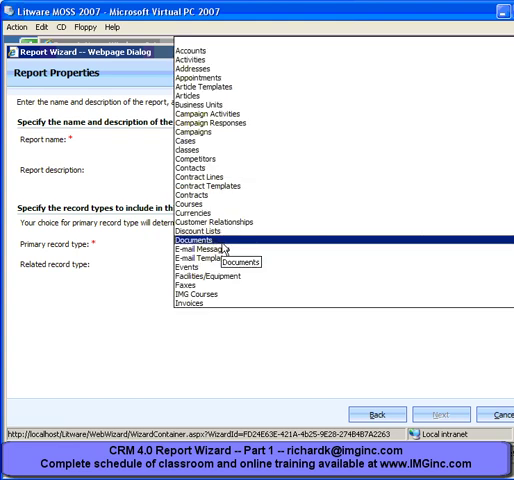
pyautogui.scroll(-5, 224, 248)
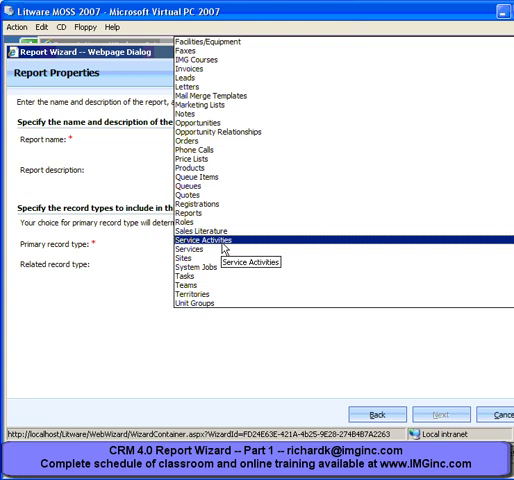
pyautogui.scroll(-3, 224, 248)
pyautogui.scroll(-2, 224, 248)
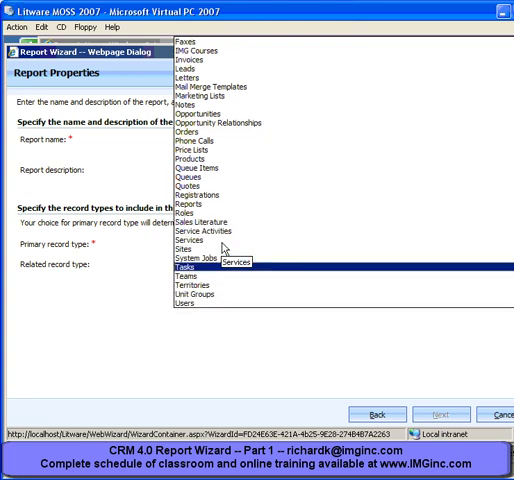
pyautogui.press('Down')
pyautogui.press('Down')
pyautogui.press('Down')
pyautogui.press('Return')
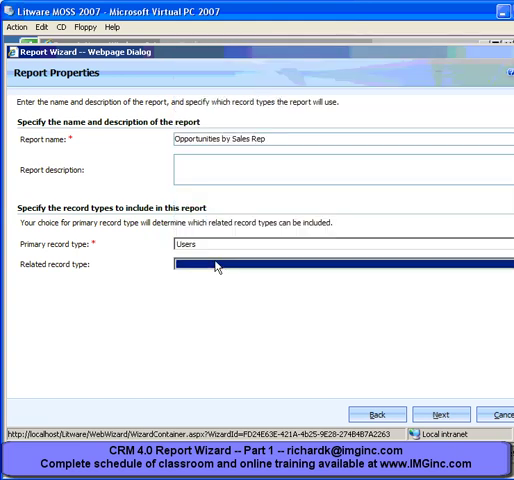
pyautogui.click(216, 266)
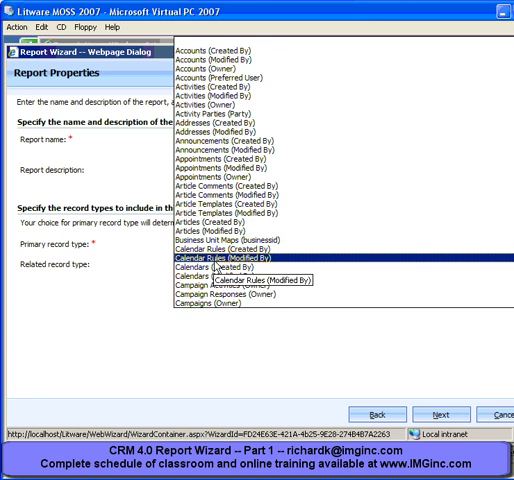
pyautogui.scroll(-5, 216, 266)
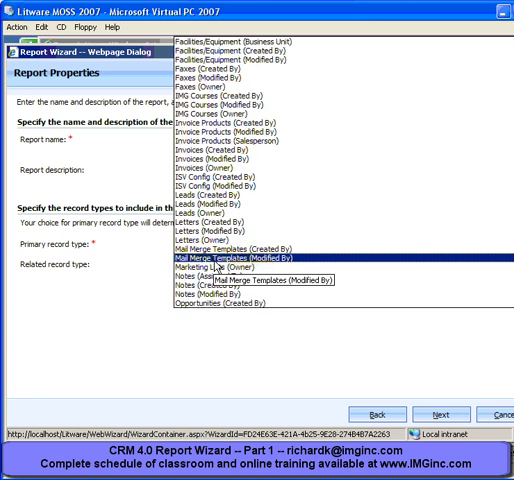
pyautogui.scroll(-1, 216, 266)
pyautogui.scroll(-1, 216, 266)
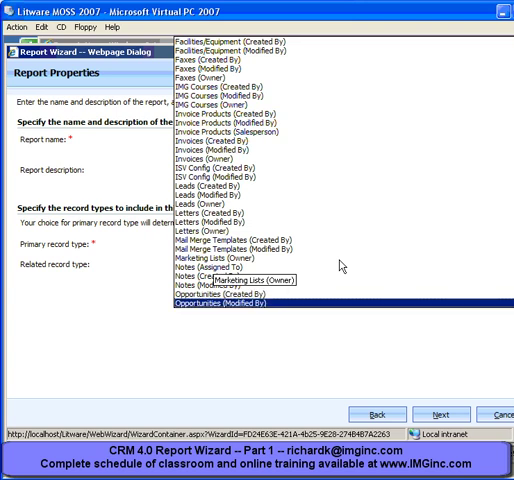
pyautogui.scroll(-1, 300, 235)
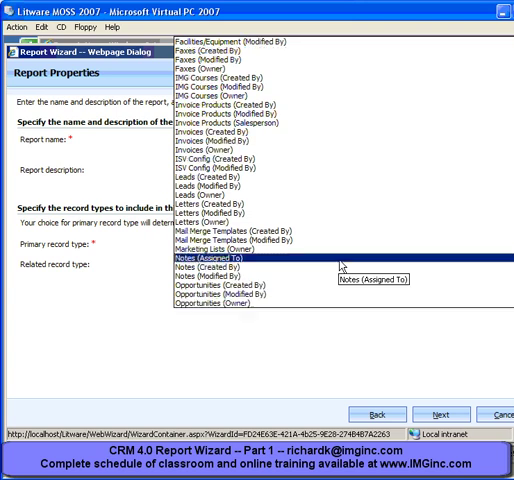
pyautogui.click(262, 303)
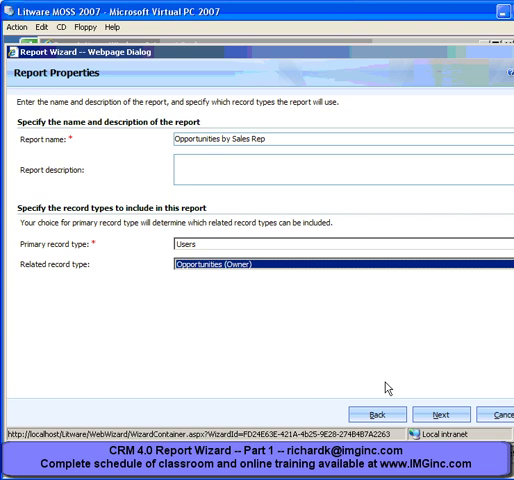
# Step: Clear the default last-30-days filters on Opportunities and Users, then continue to Lay Out Fields
pyautogui.click(440, 414)
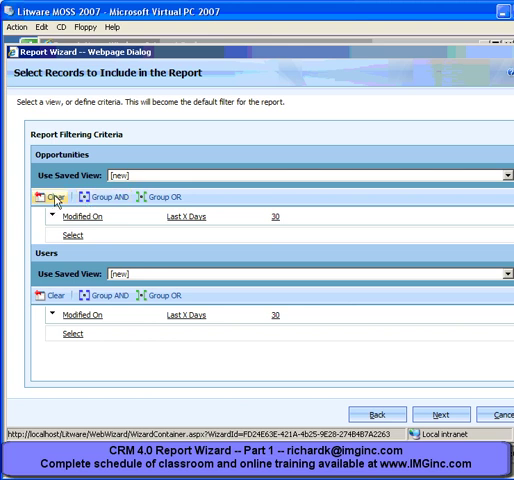
pyautogui.click(56, 197)
pyautogui.click(56, 275)
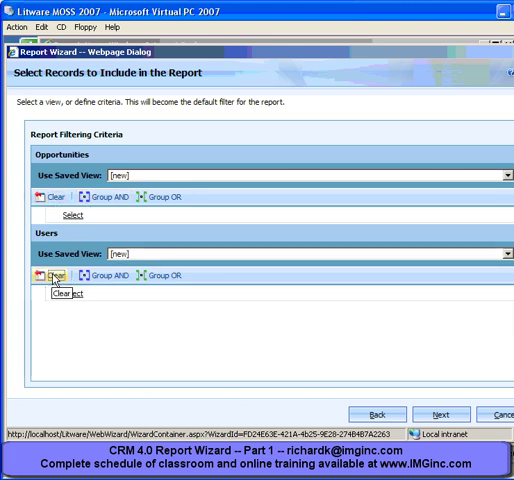
pyautogui.click(443, 415)
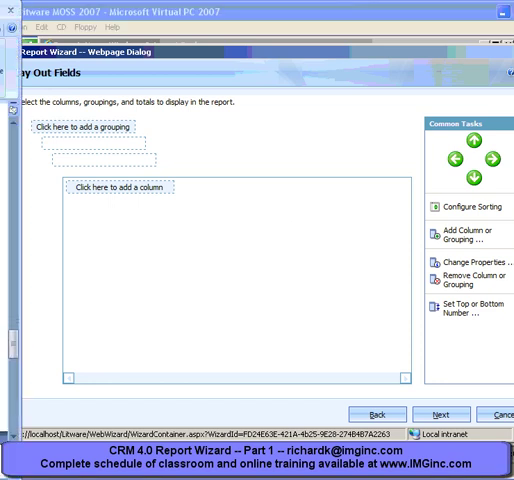
# Step: Add a Users Full Name grouping, 200 pixels wide, to the report layout
pyautogui.click(97, 133)
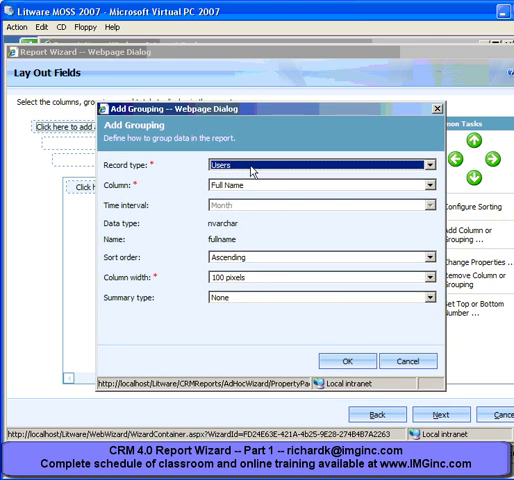
pyautogui.click(251, 166)
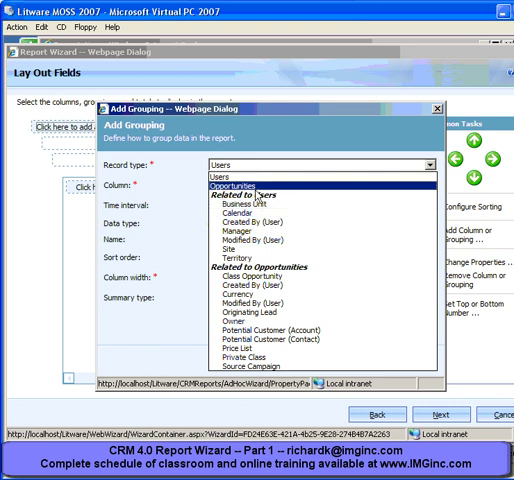
pyautogui.click(250, 178)
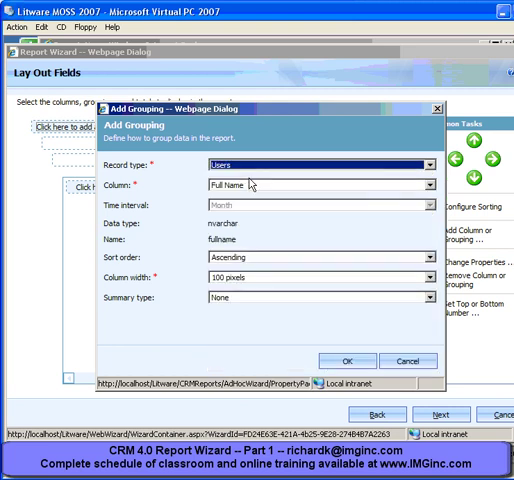
pyautogui.click(240, 277)
pyautogui.click(250, 344)
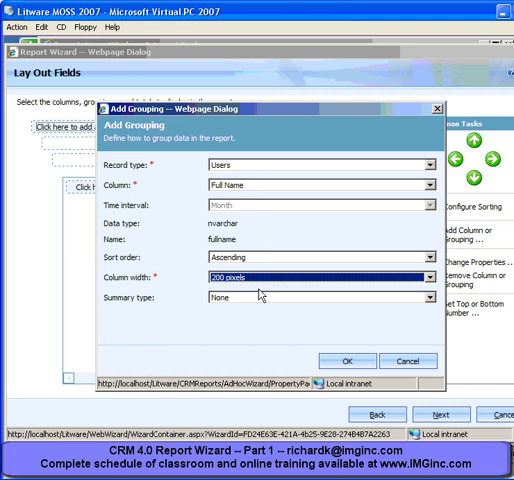
pyautogui.click(346, 361)
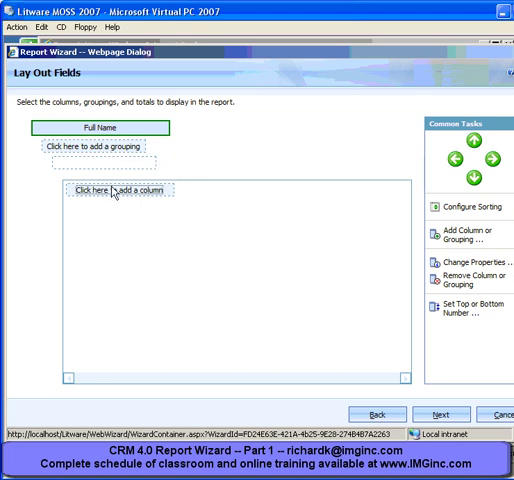
# Step: Add the Opportunities Topic column at 200 pixels wide
pyautogui.click(113, 190)
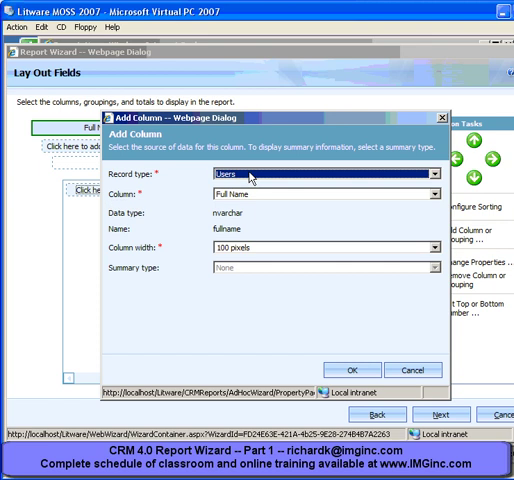
pyautogui.click(250, 175)
pyautogui.click(237, 195)
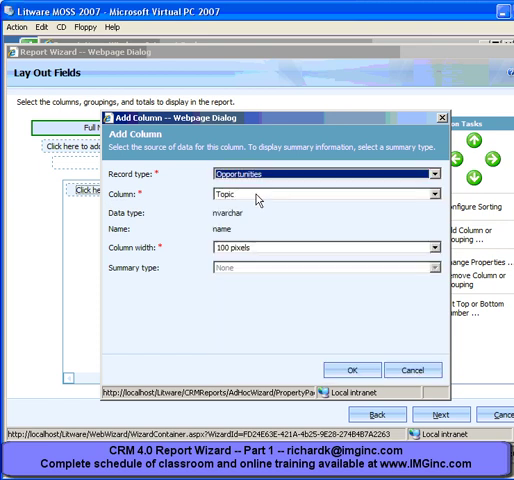
pyautogui.click(280, 248)
pyautogui.click(235, 313)
pyautogui.click(349, 370)
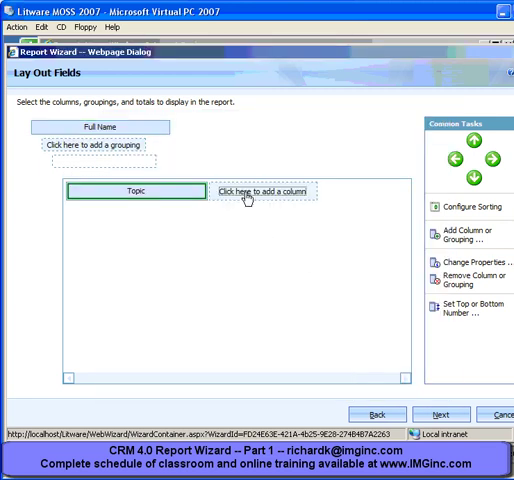
# Step: Add the Opportunities Est. Close Date column at 125 pixels wide
pyautogui.click(248, 198)
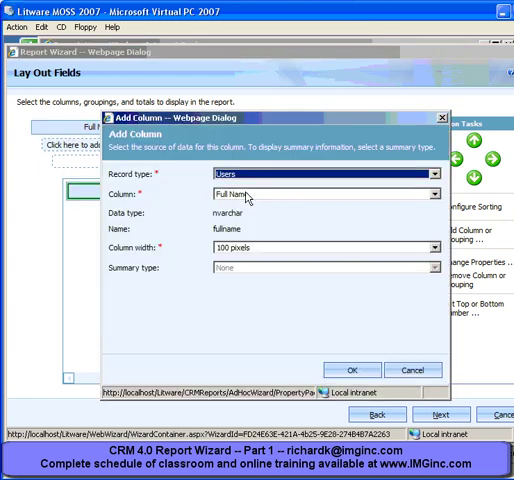
pyautogui.click(236, 175)
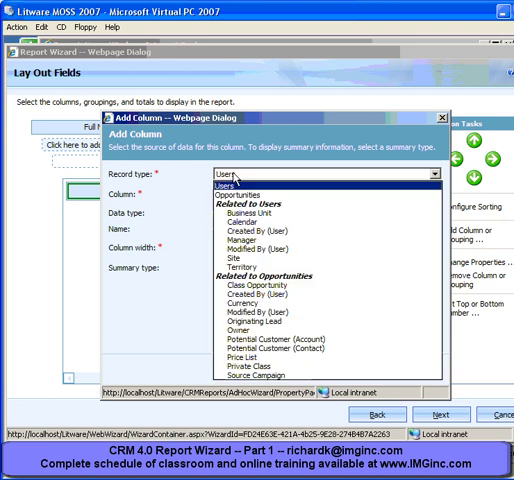
pyautogui.click(240, 193)
pyautogui.click(250, 195)
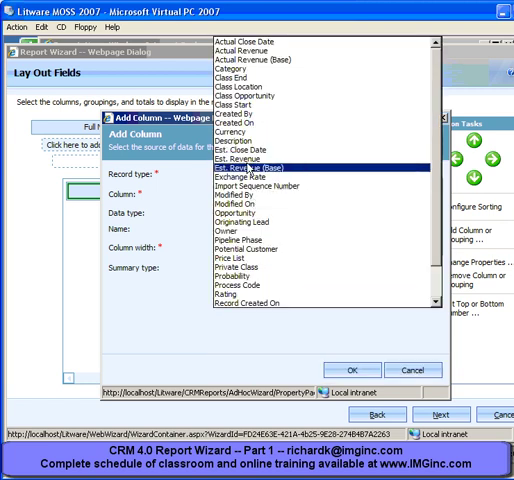
pyautogui.click(245, 150)
pyautogui.click(264, 248)
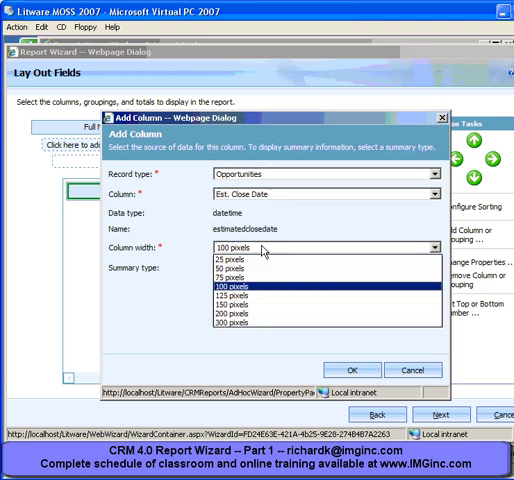
pyautogui.click(250, 295)
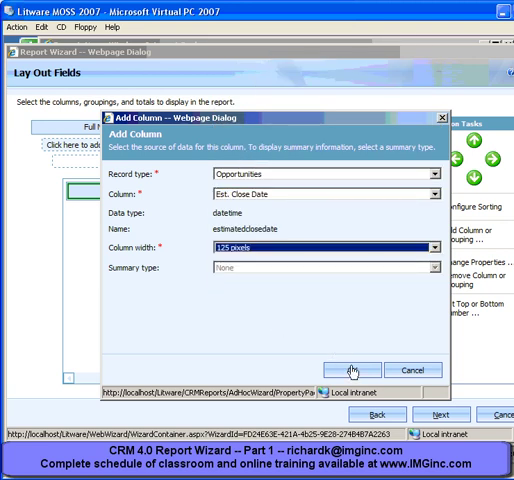
pyautogui.click(352, 370)
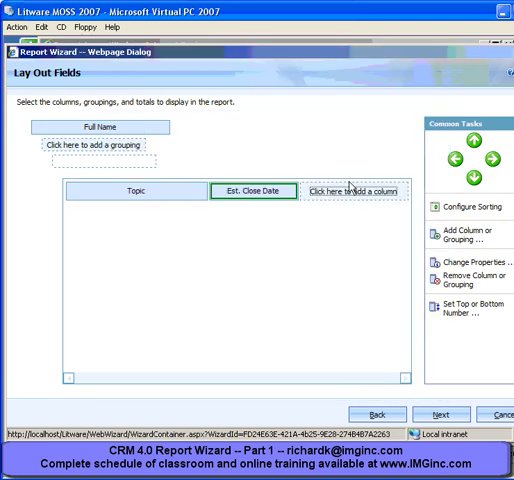
# Step: Add the Opportunities Est. Revenue column at 125 pixels with summary type Sum
pyautogui.click(346, 193)
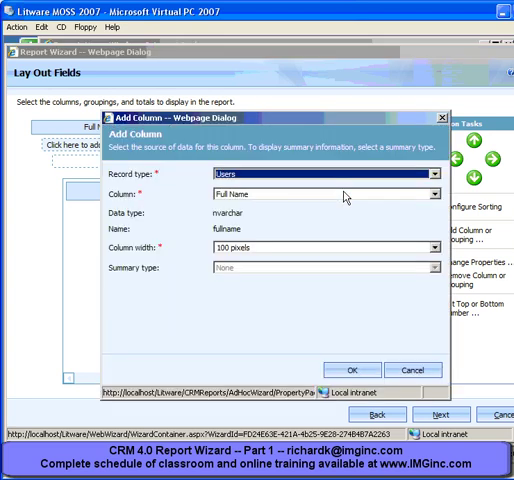
pyautogui.click(325, 174)
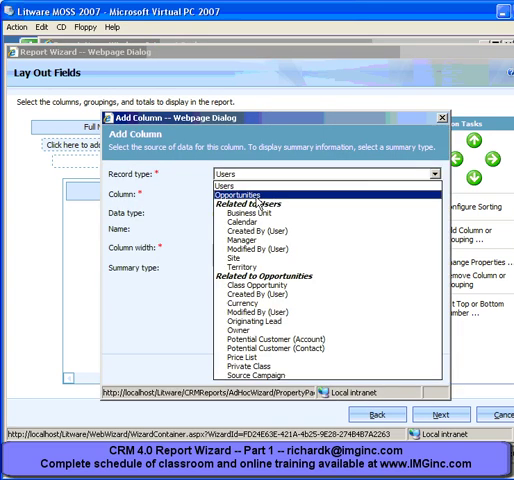
pyautogui.click(250, 194)
pyautogui.click(325, 194)
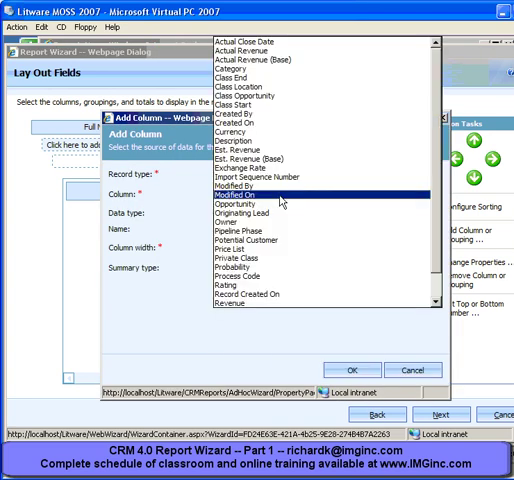
pyautogui.click(250, 150)
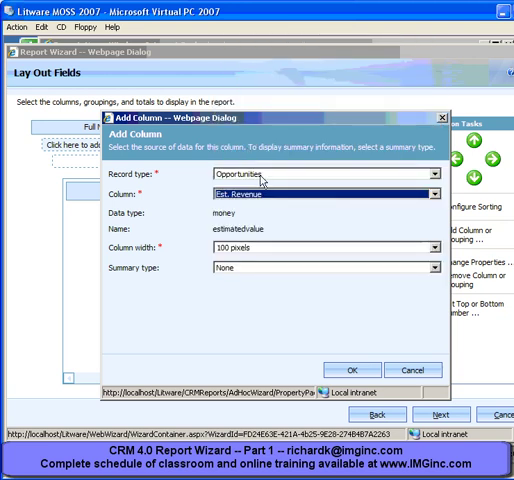
pyautogui.click(270, 247)
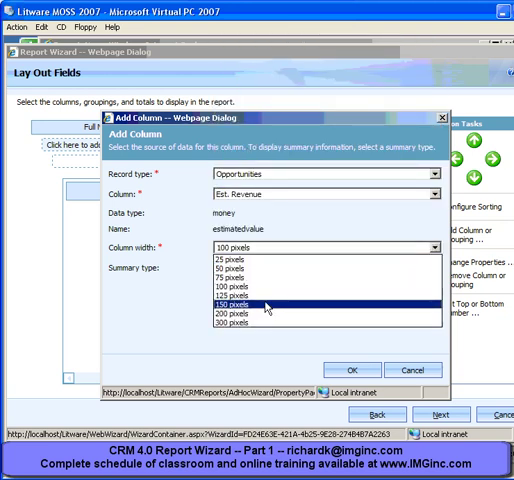
pyautogui.click(265, 295)
pyautogui.click(325, 267)
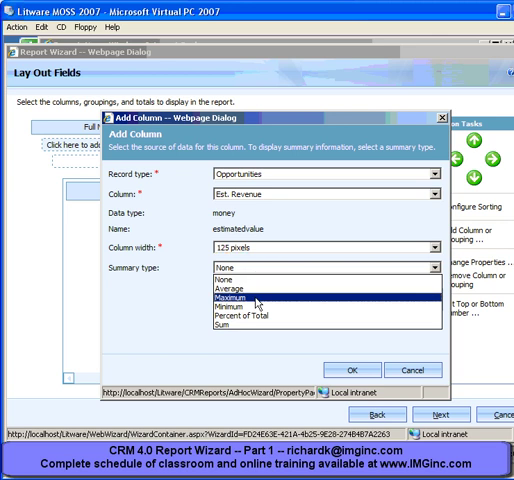
pyautogui.click(239, 325)
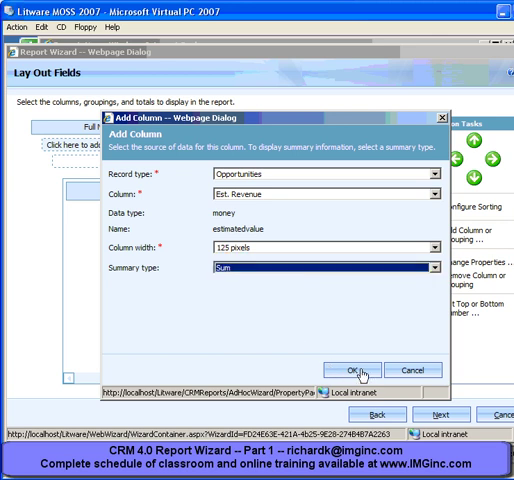
pyautogui.click(353, 372)
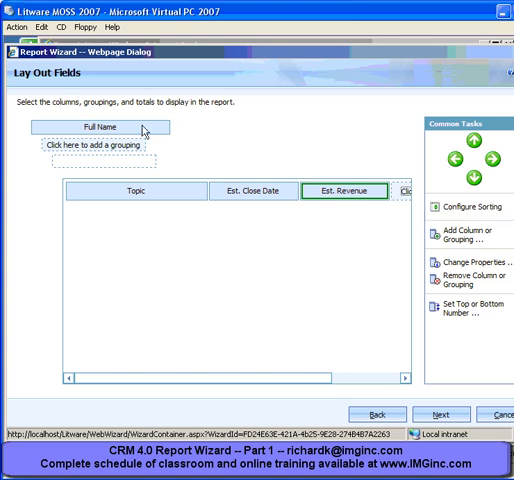
# Step: Move past Lay Out Fields, keep the Table-only format, pass the summary, and finish the wizard
pyautogui.click(441, 415)
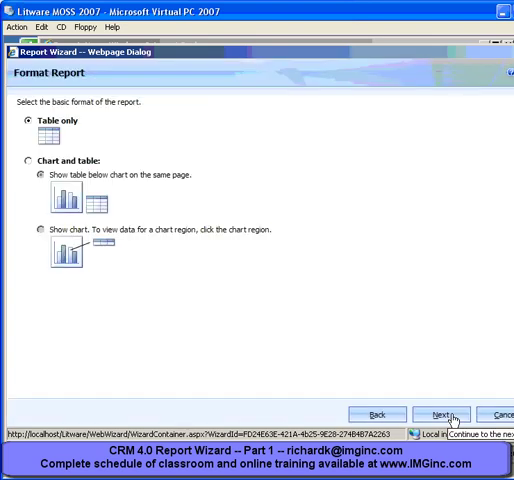
pyautogui.click(441, 415)
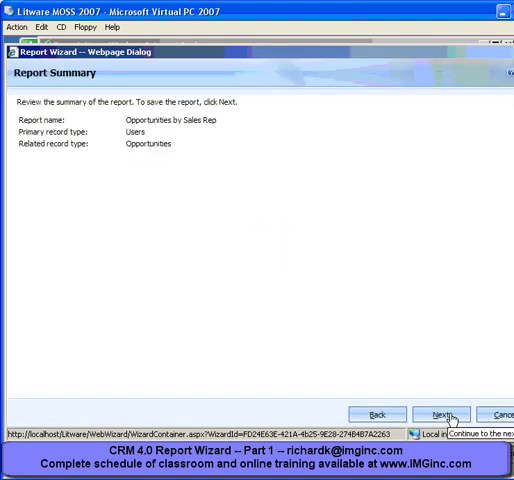
pyautogui.click(441, 415)
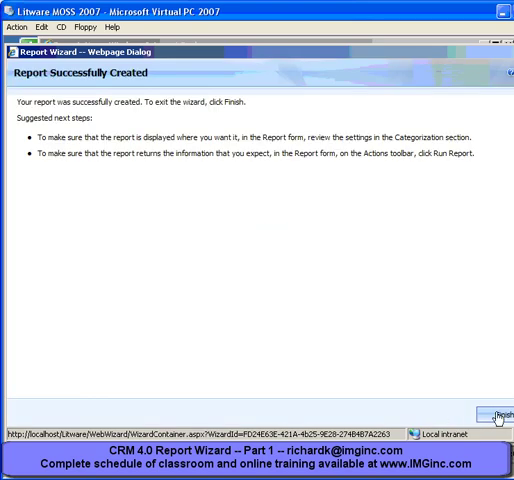
pyautogui.click(500, 415)
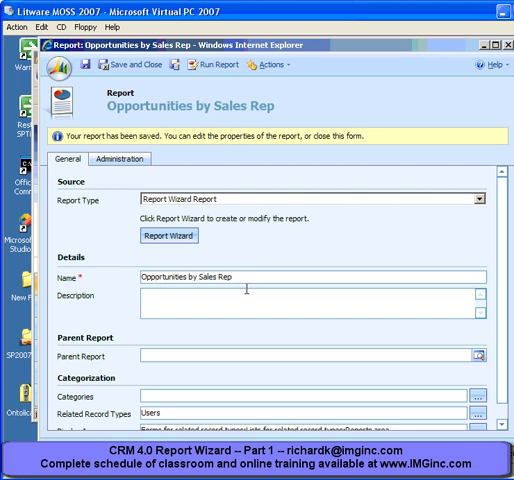
# Step: Run the Opportunities by Sales Rep report and bring the Report Viewer forward
pyautogui.click(210, 65)
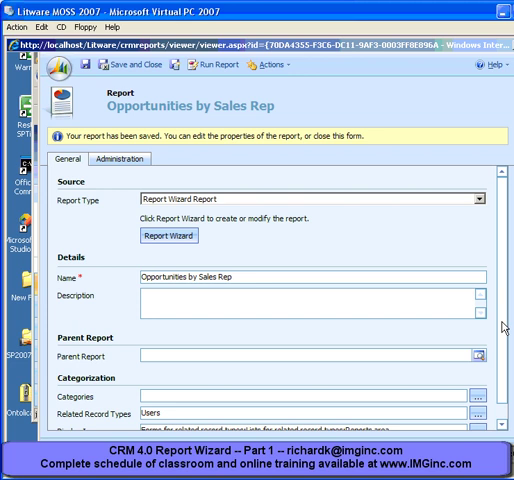
pyautogui.click(212, 64)
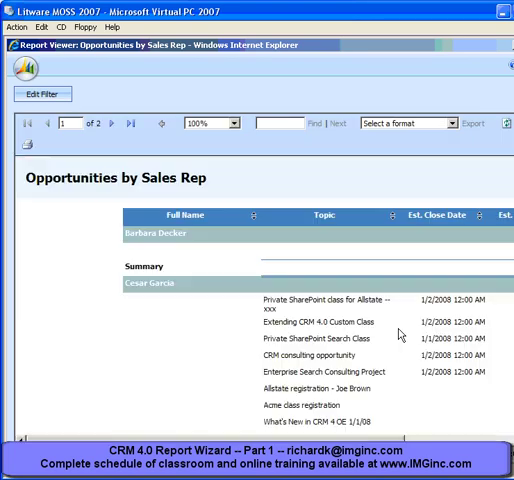
# Step: Scroll through the report output, then open and dismiss the export format list
pyautogui.moveTo(60, 440); pyautogui.dragTo(140, 440)
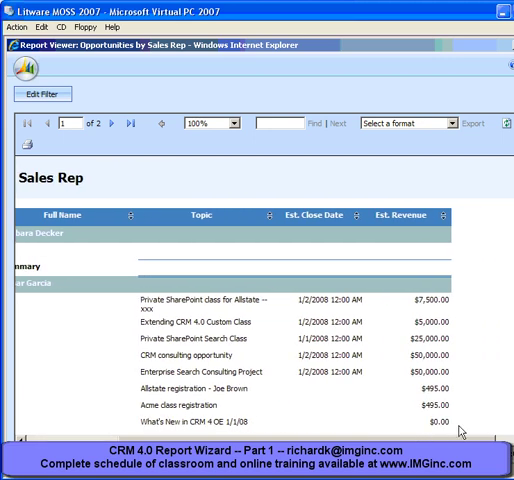
pyautogui.scroll(-2, 413, 337)
pyautogui.scroll(-2, 400, 330)
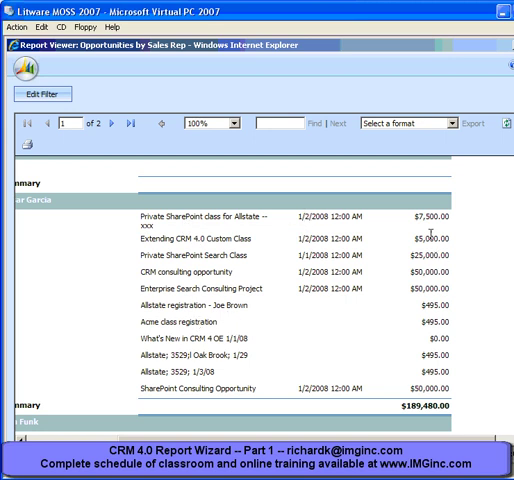
pyautogui.scroll(-2, 434, 241)
pyautogui.scroll(-2, 434, 241)
pyautogui.scroll(-2, 434, 241)
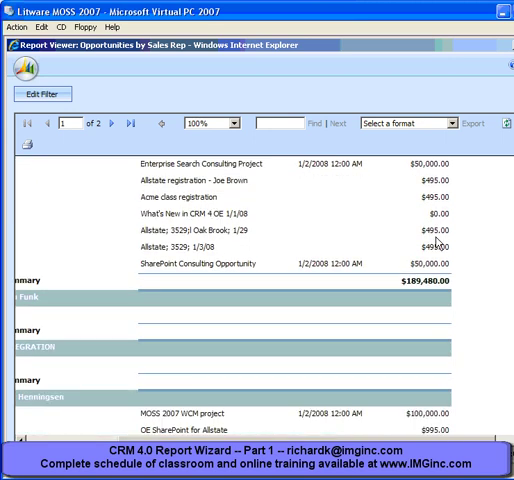
pyautogui.scroll(-2, 434, 241)
pyautogui.scroll(4, 400, 210)
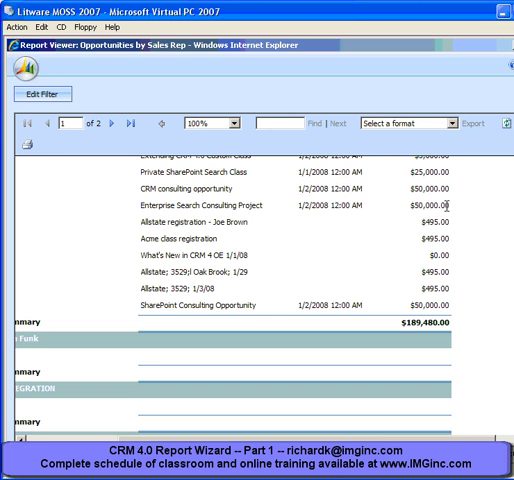
pyautogui.scroll(-2, 443, 200)
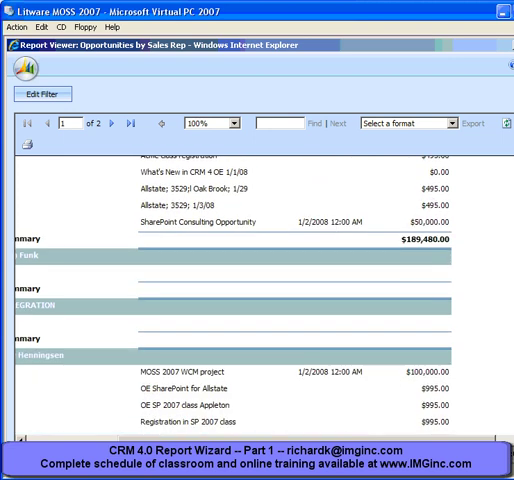
pyautogui.hscroll(-3, 317, 365)
pyautogui.hscroll(-3, 317, 365)
pyautogui.scroll(3, 317, 365)
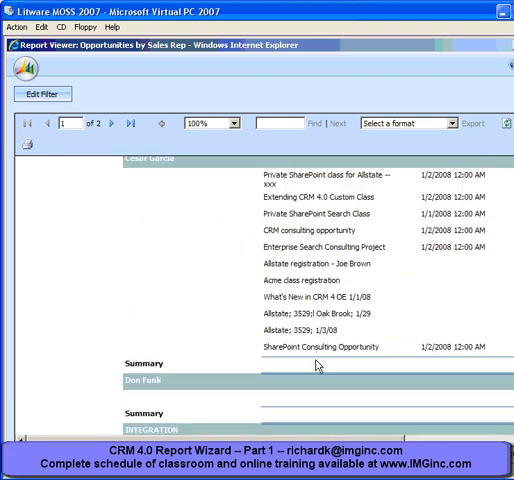
pyautogui.scroll(5, 317, 365)
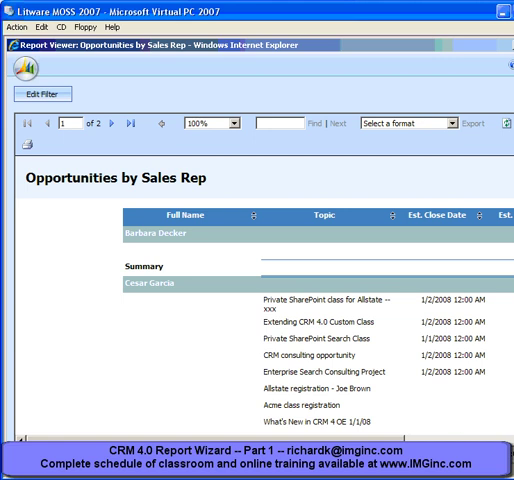
pyautogui.hscroll(5, 300, 300)
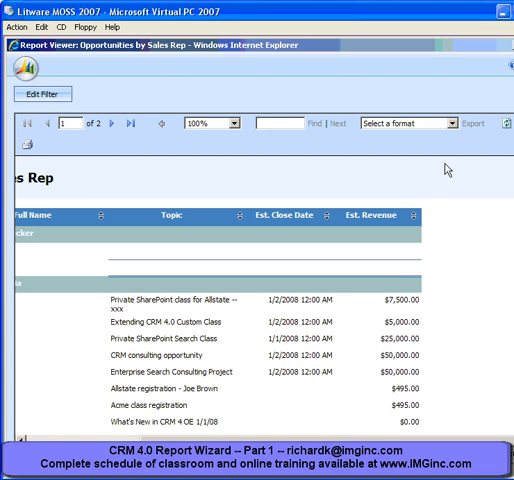
pyautogui.click(409, 124)
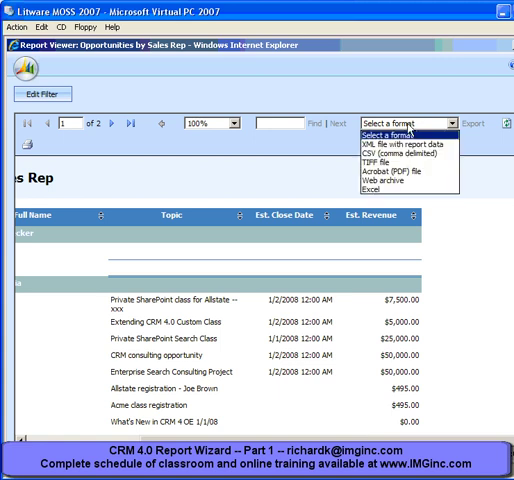
pyautogui.click(364, 93)
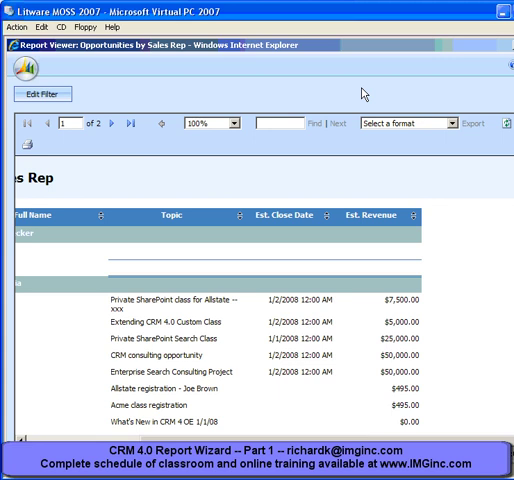